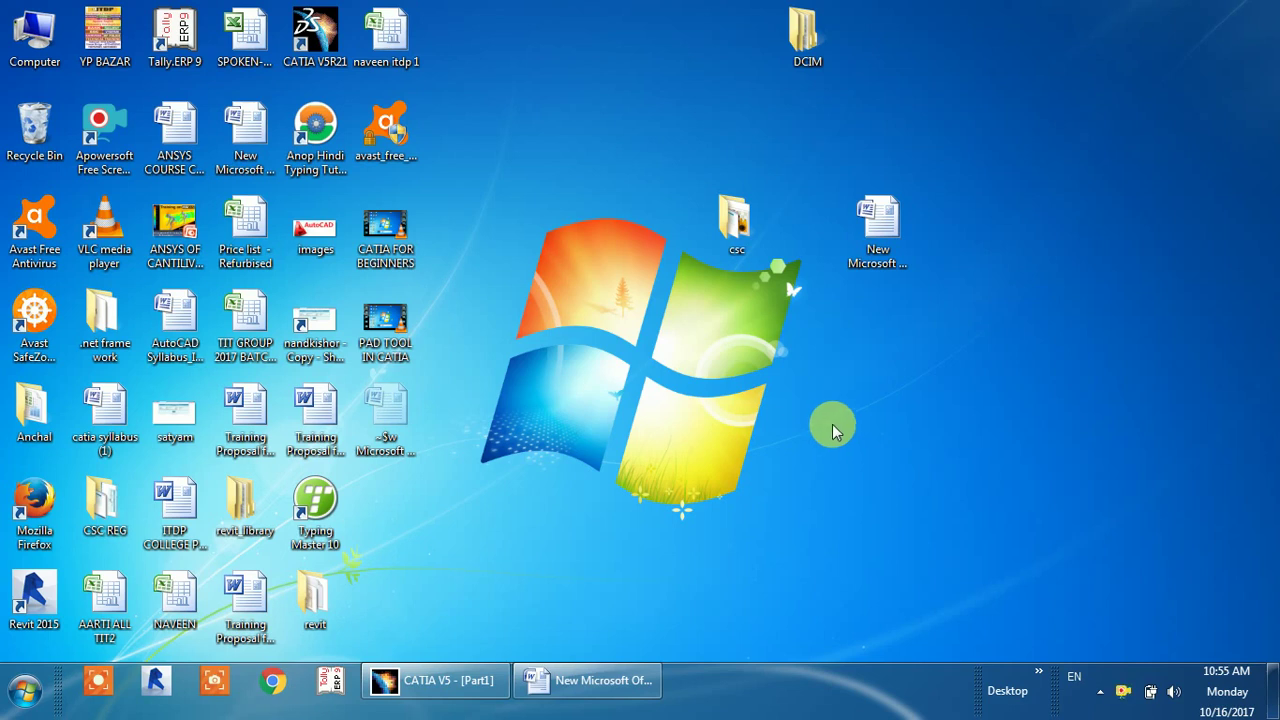
Bring the CATIA part forward, orbit the block to an angled view, and zoom in and out
{"action": "left_click", "coordinate": [443, 682]}
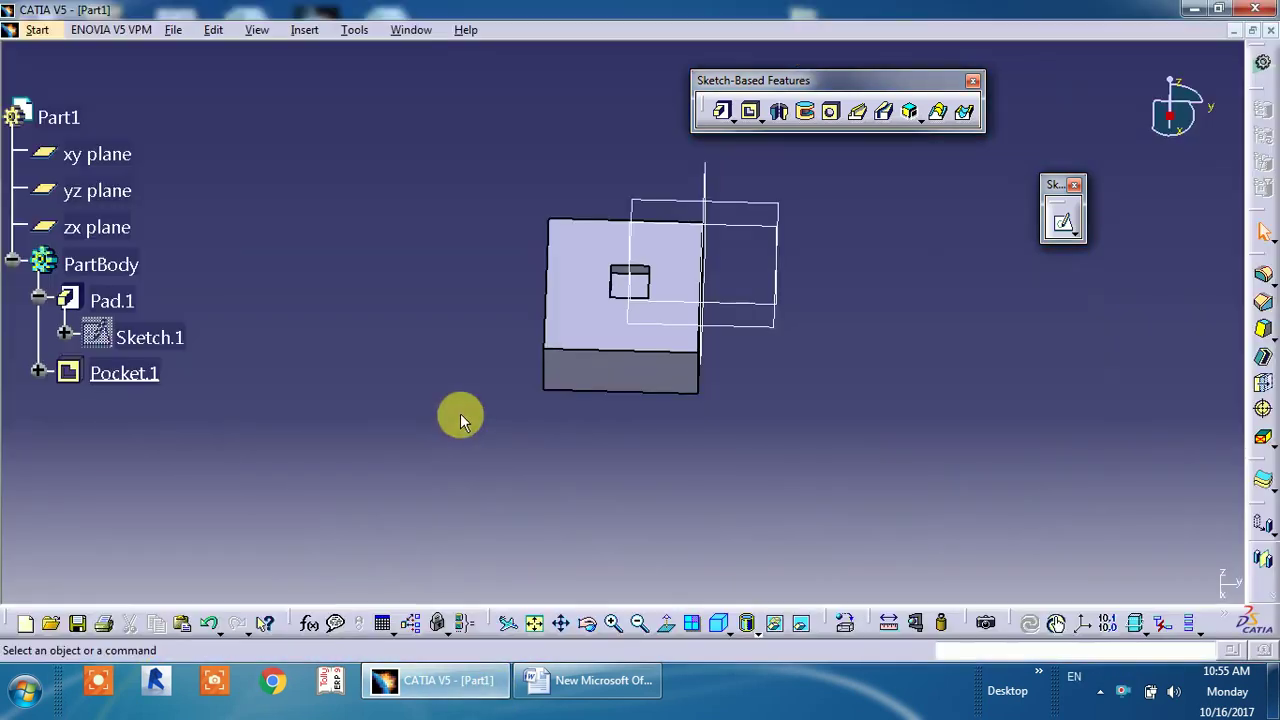
{"action": "middle_click_drag", "start_coordinate": [541, 331], "coordinate": [629, 300]}
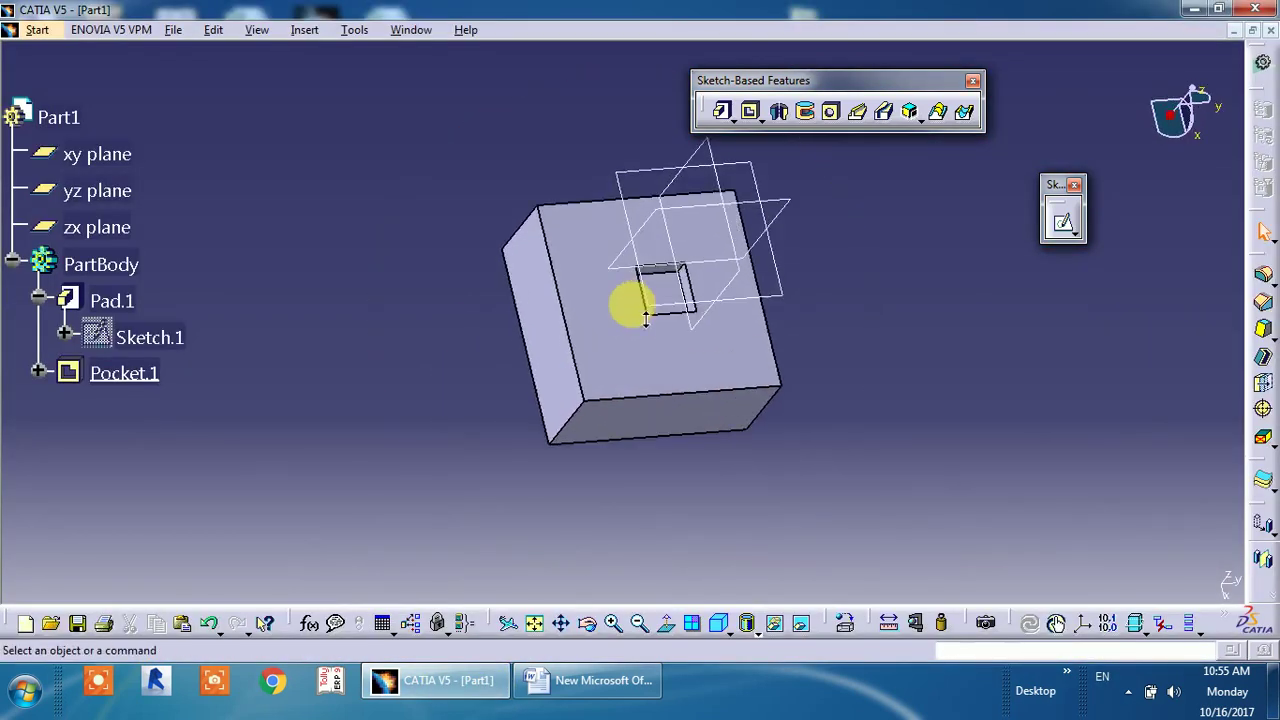
{"action": "mouse_move", "coordinate": [806, 79]}
{"action": "left_mouse_down"}
{"action": "mouse_move", "coordinate": [814, 34]}
{"action": "mouse_move", "coordinate": [731, 49]}
{"action": "left_mouse_up"}
{"action": "mouse_move", "coordinate": [677, 294]}
{"action": "middle_mouse_down"}
{"action": "mouse_move", "coordinate": [669, 286]}
{"action": "mouse_move", "coordinate": [629, 457]}
{"action": "mouse_move", "coordinate": [591, 314]}
{"action": "mouse_move", "coordinate": [866, 366]}
{"action": "mouse_move", "coordinate": [617, 510]}
{"action": "mouse_move", "coordinate": [486, 254]}
{"action": "mouse_move", "coordinate": [791, 306]}
{"action": "mouse_move", "coordinate": [749, 306]}
{"action": "middle_mouse_up"}
{"action": "mouse_move", "coordinate": [767, 374]}
{"action": "middle_mouse_down"}
{"action": "mouse_move", "coordinate": [757, 491]}
{"action": "mouse_move", "coordinate": [737, 257]}
{"action": "mouse_move", "coordinate": [749, 229]}
{"action": "mouse_move", "coordinate": [766, 362]}
{"action": "middle_mouse_up"}
Select Pad.1, deselect it, and pan the block left, right and down to frame the square pocket
{"action": "left_click", "coordinate": [666, 366]}
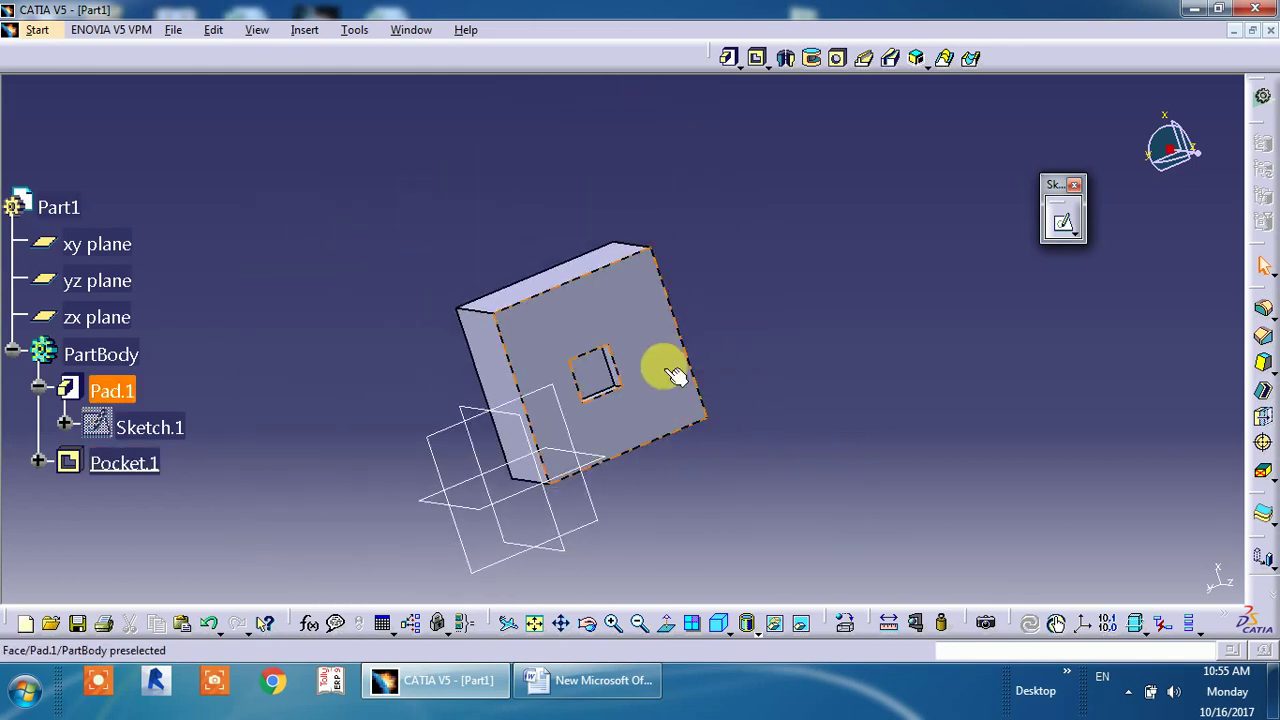
{"action": "middle_click_drag", "start_coordinate": [666, 366], "coordinate": [177, 320]}
{"action": "left_click", "coordinate": [771, 374]}
{"action": "middle_click_drag", "start_coordinate": [720, 308], "coordinate": [671, 349]}
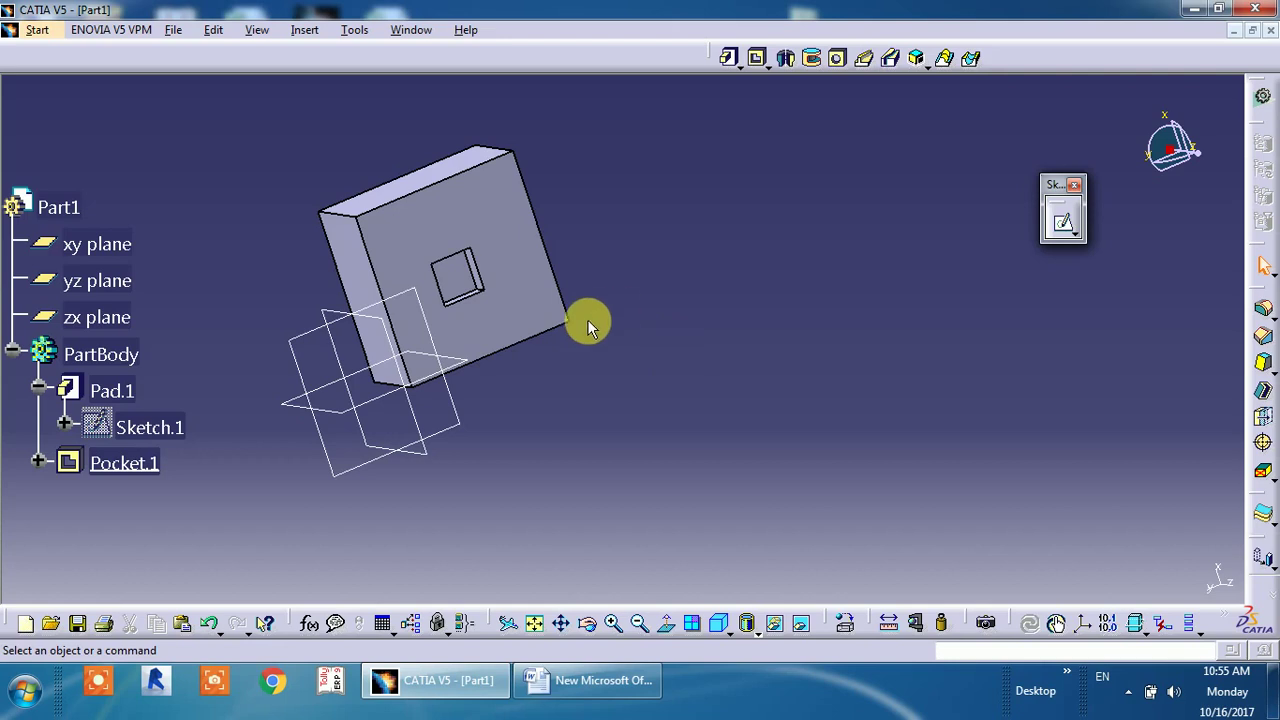
{"action": "middle_click_drag", "start_coordinate": [620, 336], "coordinate": [686, 363]}
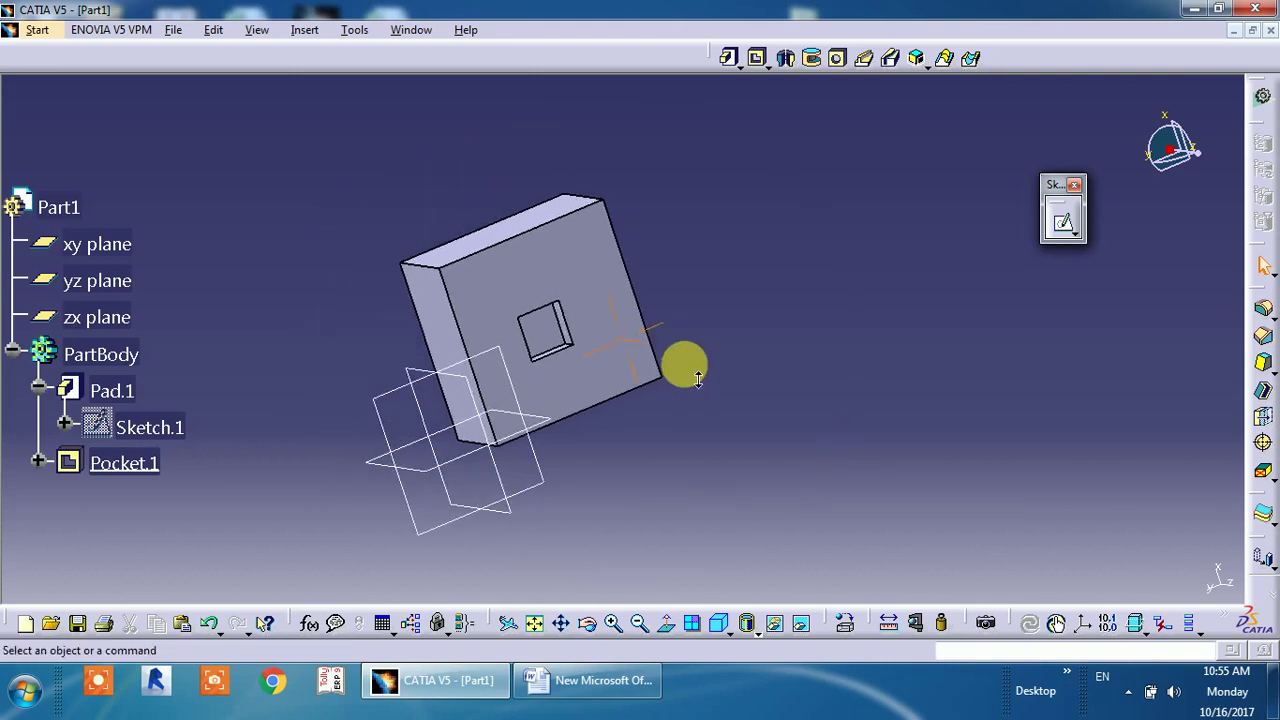
Show the Word 'USE OF MOUSE' notes, briefly highlight 'PRESS', then return to CATIA
{"action": "left_click", "coordinate": [607, 688]}
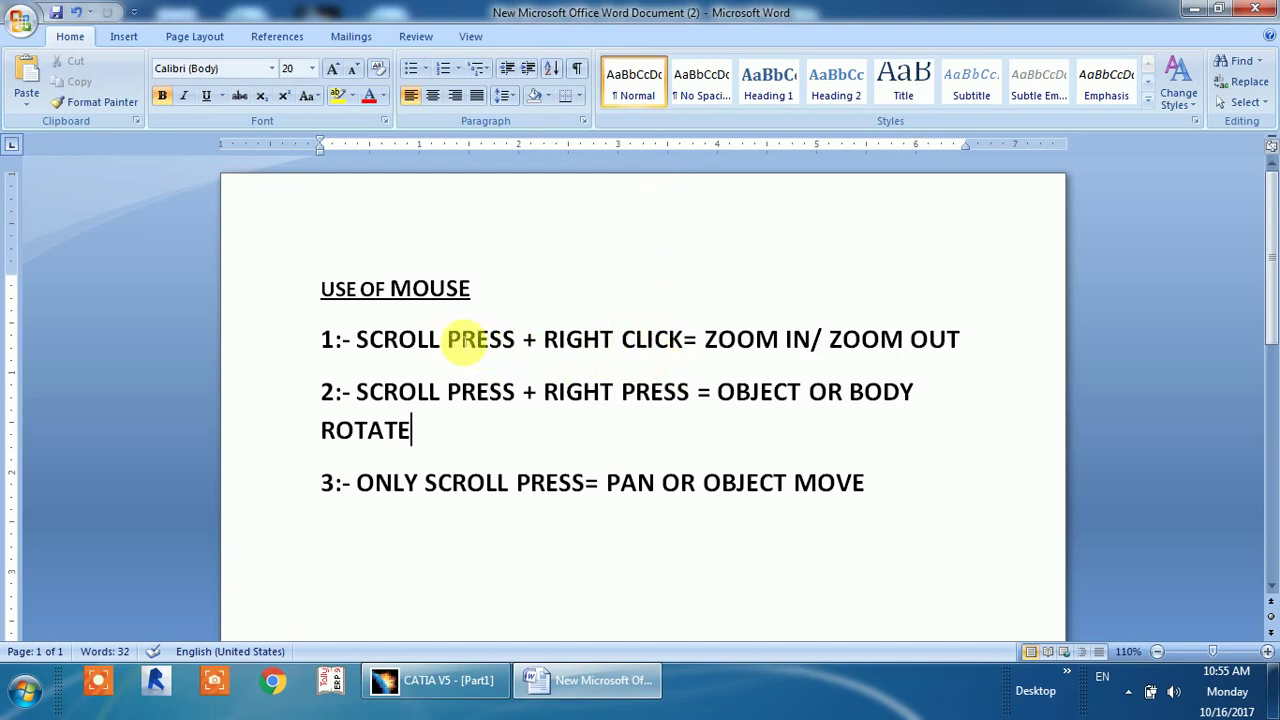
{"action": "left_click_drag", "start_coordinate": [447, 343], "coordinate": [515, 345]}
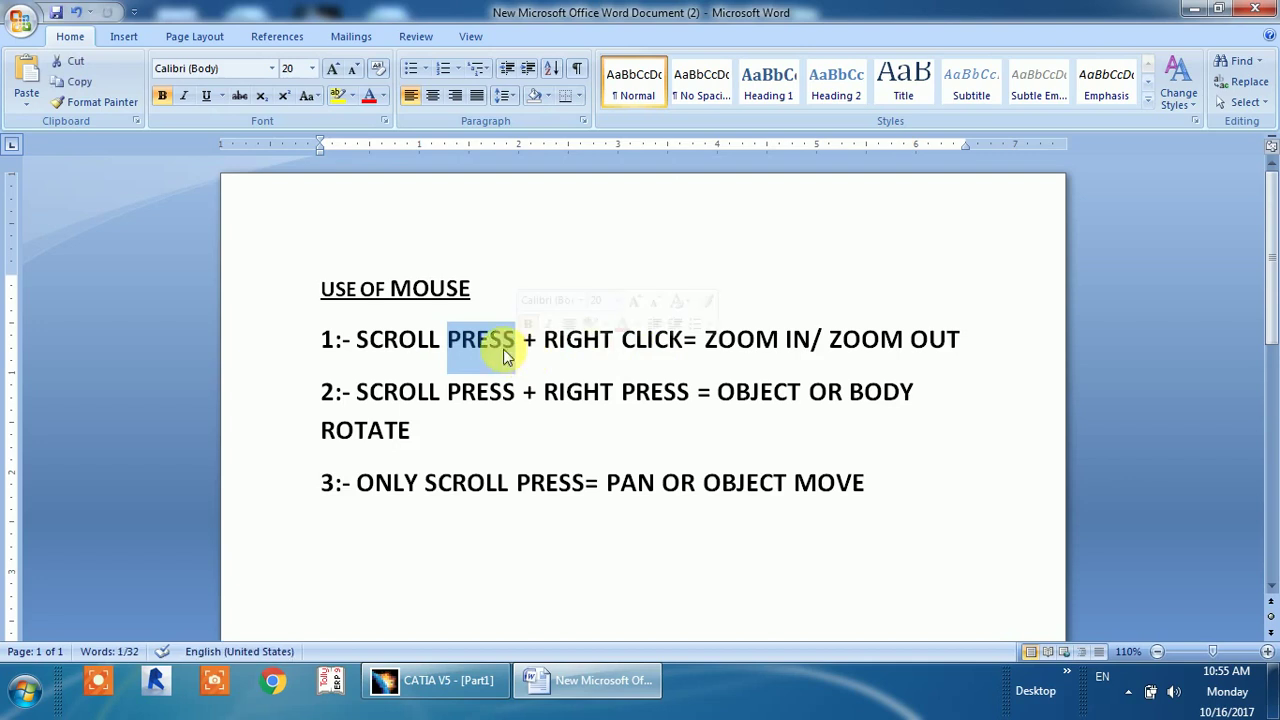
{"action": "left_click", "coordinate": [497, 294]}
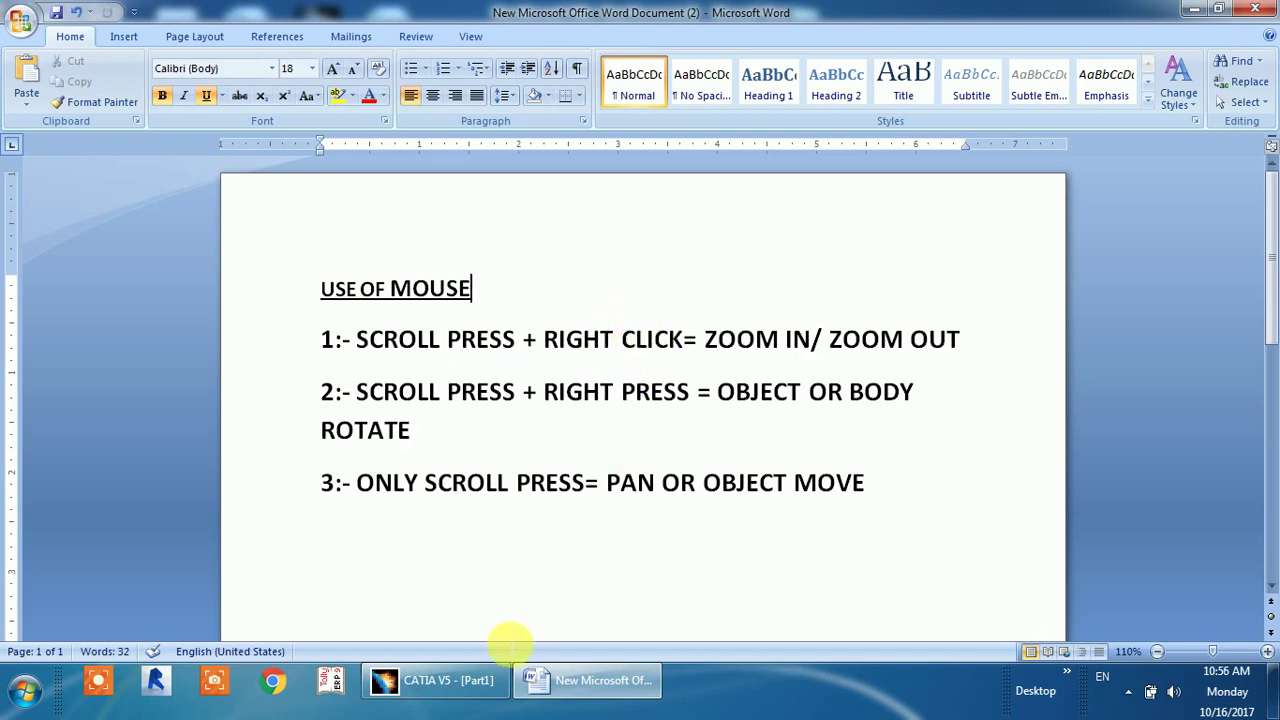
{"action": "left_click", "coordinate": [486, 680]}
Pan the block right and down, set the view centre on its face, then zoom in and back out
{"action": "middle_click_drag", "start_coordinate": [509, 363], "coordinate": [630, 390]}
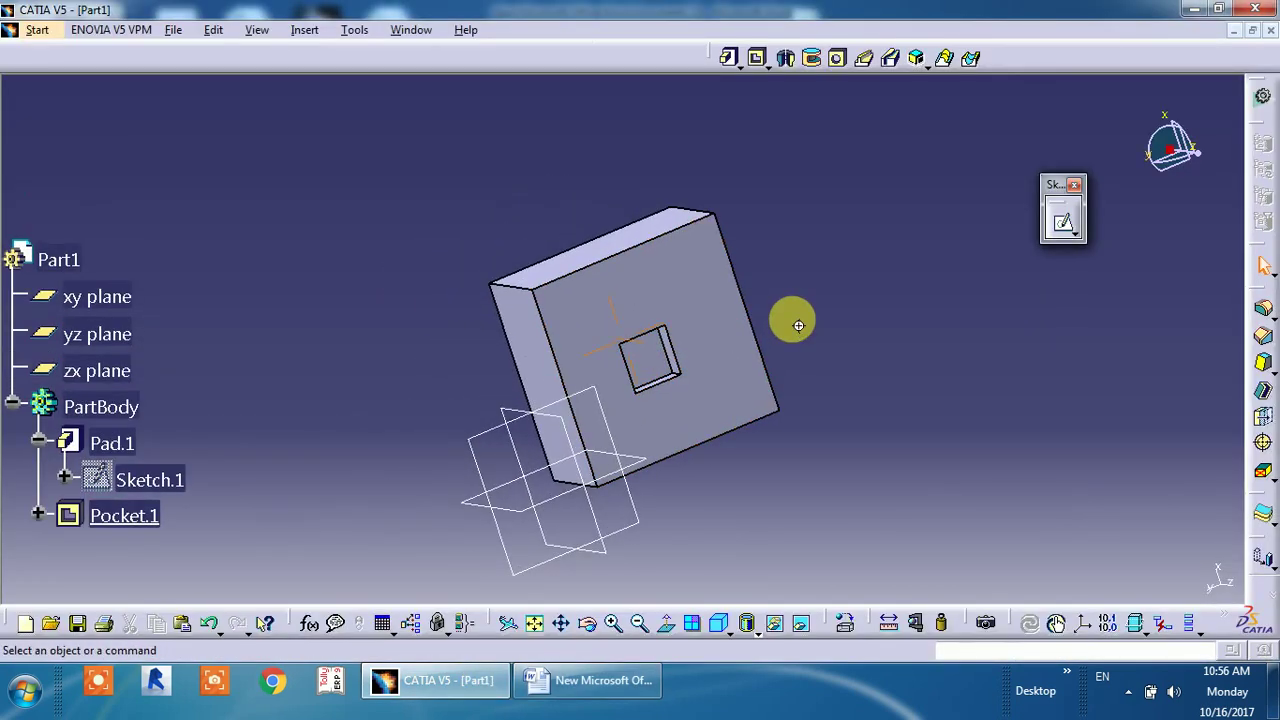
{"action": "middle_click_drag", "start_coordinate": [798, 325], "coordinate": [799, 326]}
{"action": "middle_click", "coordinate": [803, 346]}
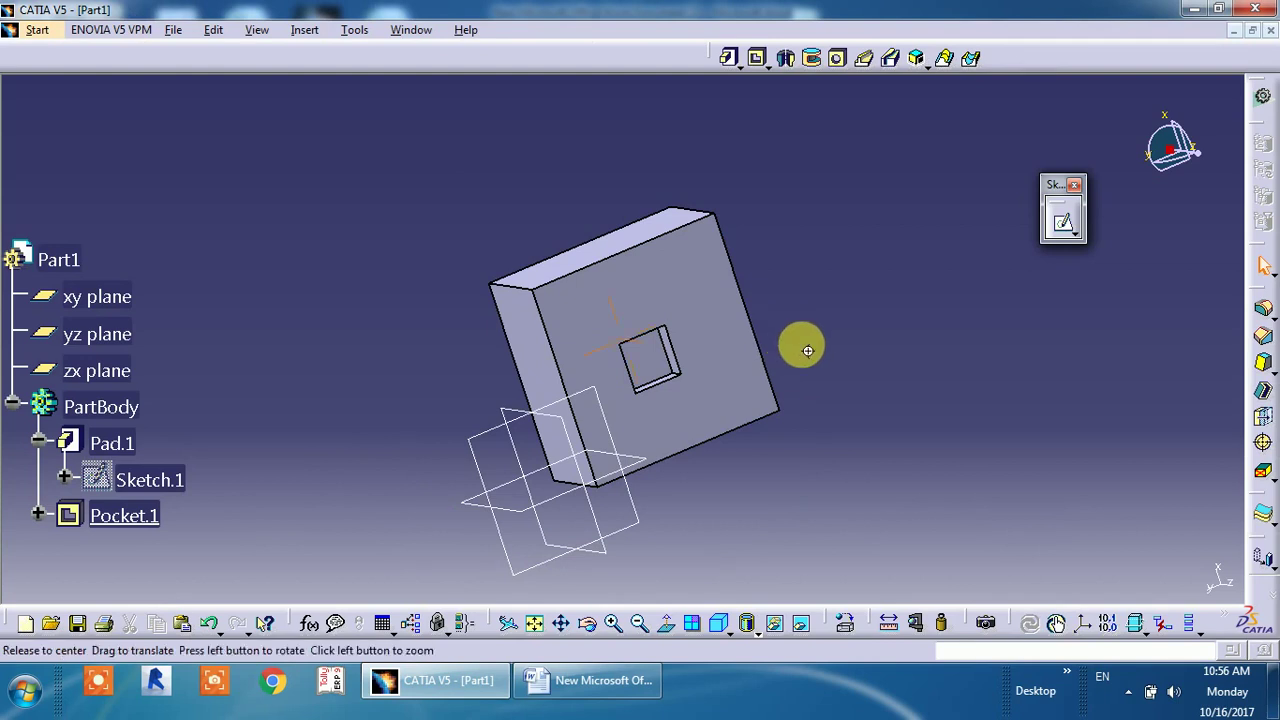
{"action": "middle_click_drag", "start_coordinate": [808, 350], "coordinate": [815, 360]}
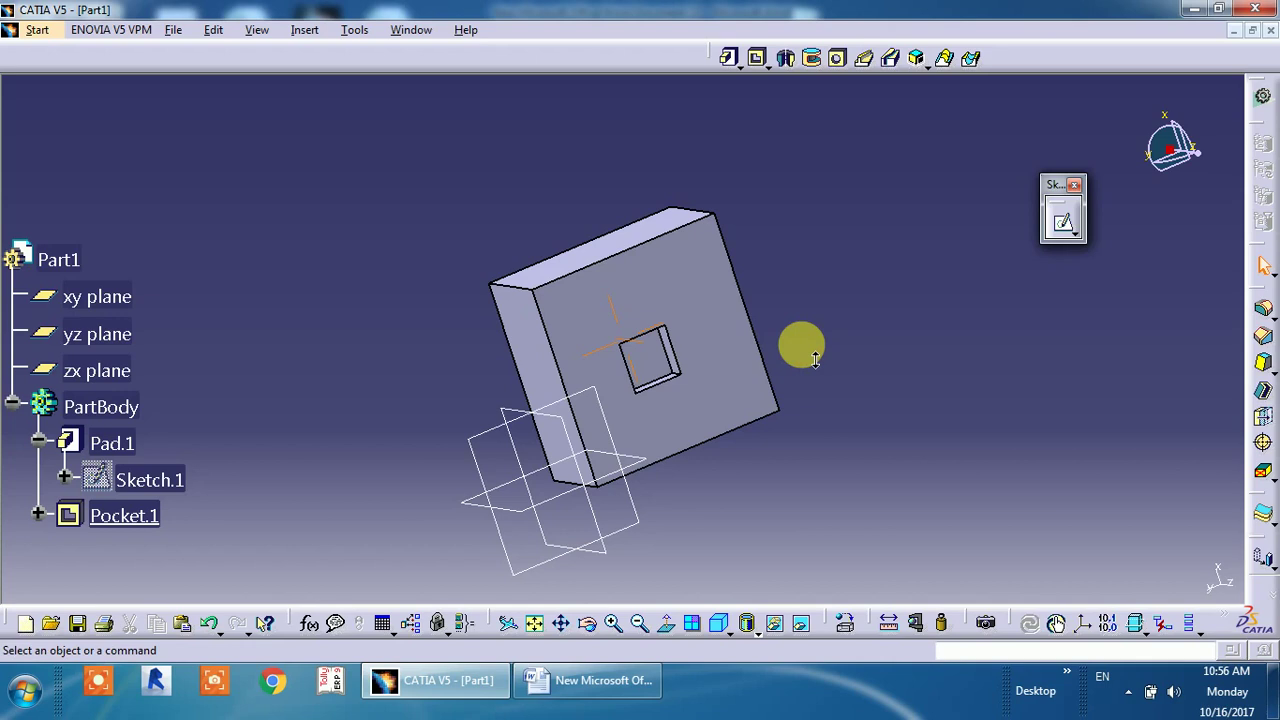
{"action": "mouse_move", "coordinate": [815, 360]}
{"action": "middle_mouse_down"}
{"action": "mouse_move", "coordinate": [829, 180]}
{"action": "mouse_move", "coordinate": [881, 539]}
{"action": "mouse_move", "coordinate": [852, 427]}
{"action": "mouse_move", "coordinate": [864, 220]}
{"action": "mouse_move", "coordinate": [846, 335]}
{"action": "mouse_move", "coordinate": [846, 491]}
{"action": "mouse_move", "coordinate": [829, 386]}
{"action": "mouse_move", "coordinate": [838, 228]}
{"action": "mouse_move", "coordinate": [823, 500]}
{"action": "mouse_move", "coordinate": [832, 270]}
{"action": "mouse_move", "coordinate": [821, 447]}
{"action": "mouse_move", "coordinate": [800, 303]}
{"action": "middle_mouse_up"}
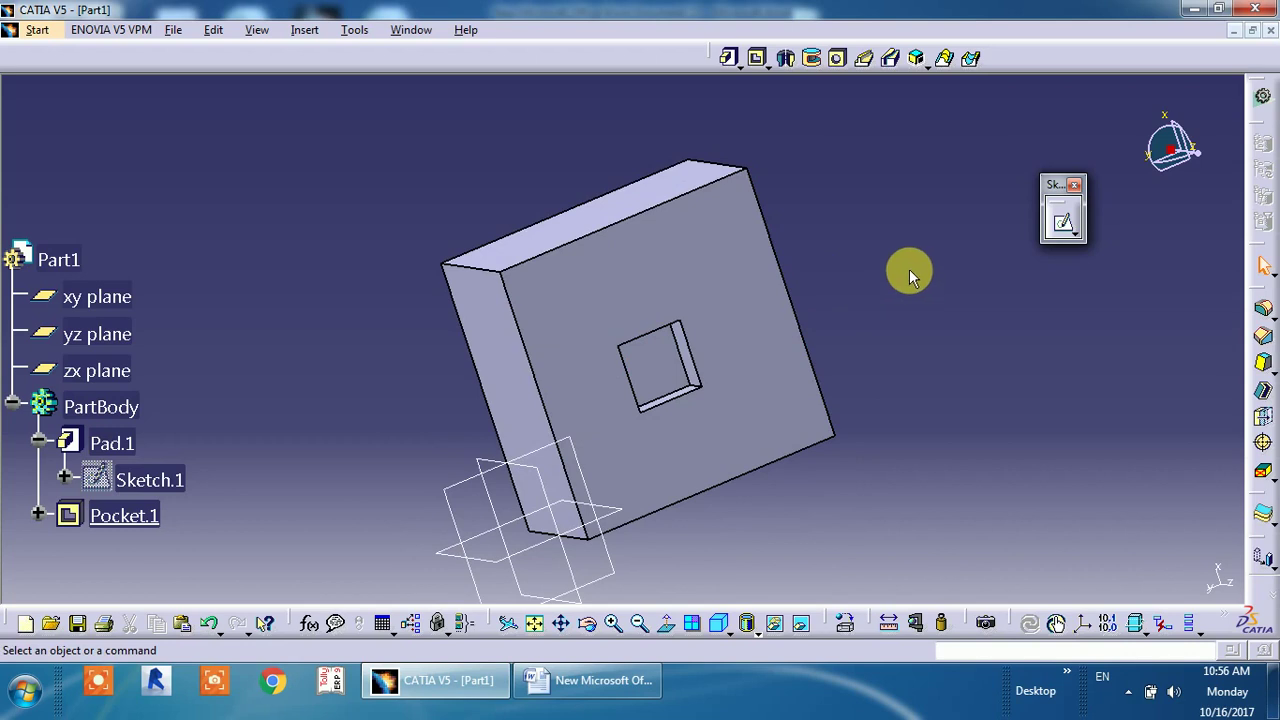
Pan the block right and up, nudge it down, and zoom out until it appears small
{"action": "middle_click", "coordinate": [872, 278]}
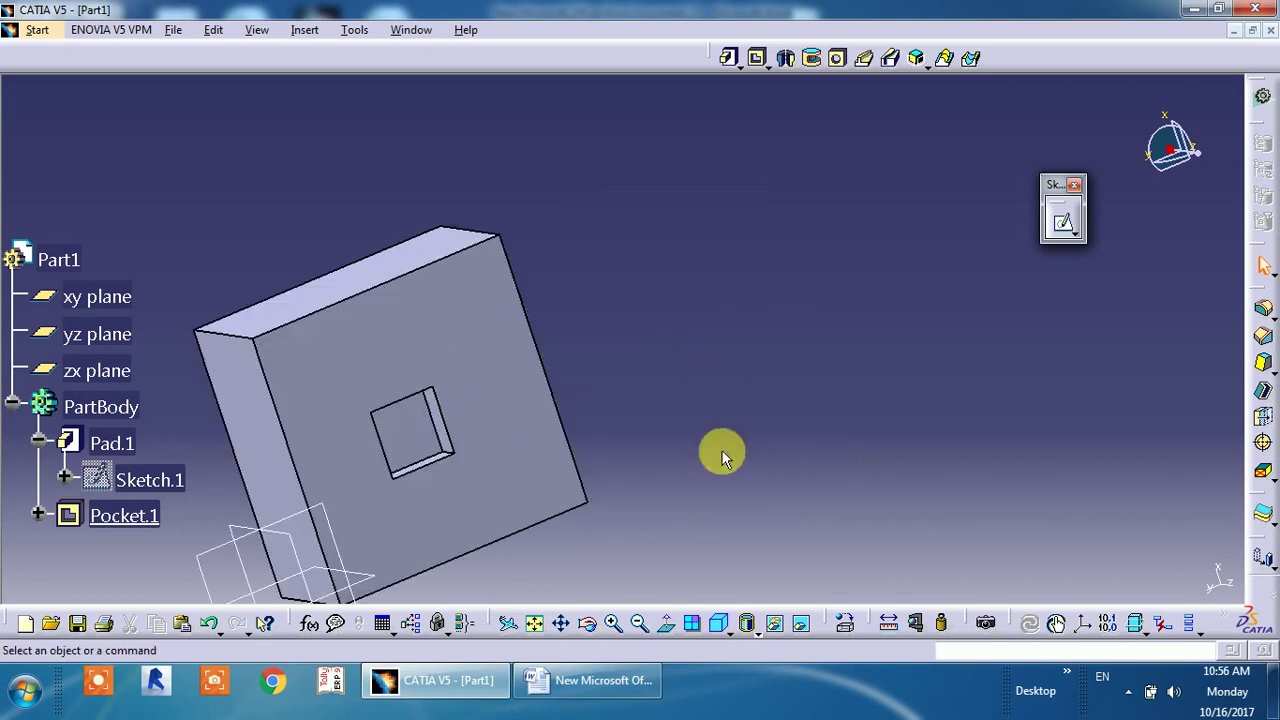
{"action": "middle_click_drag", "start_coordinate": [723, 451], "coordinate": [908, 348]}
{"action": "middle_click_drag", "start_coordinate": [812, 305], "coordinate": [815, 327]}
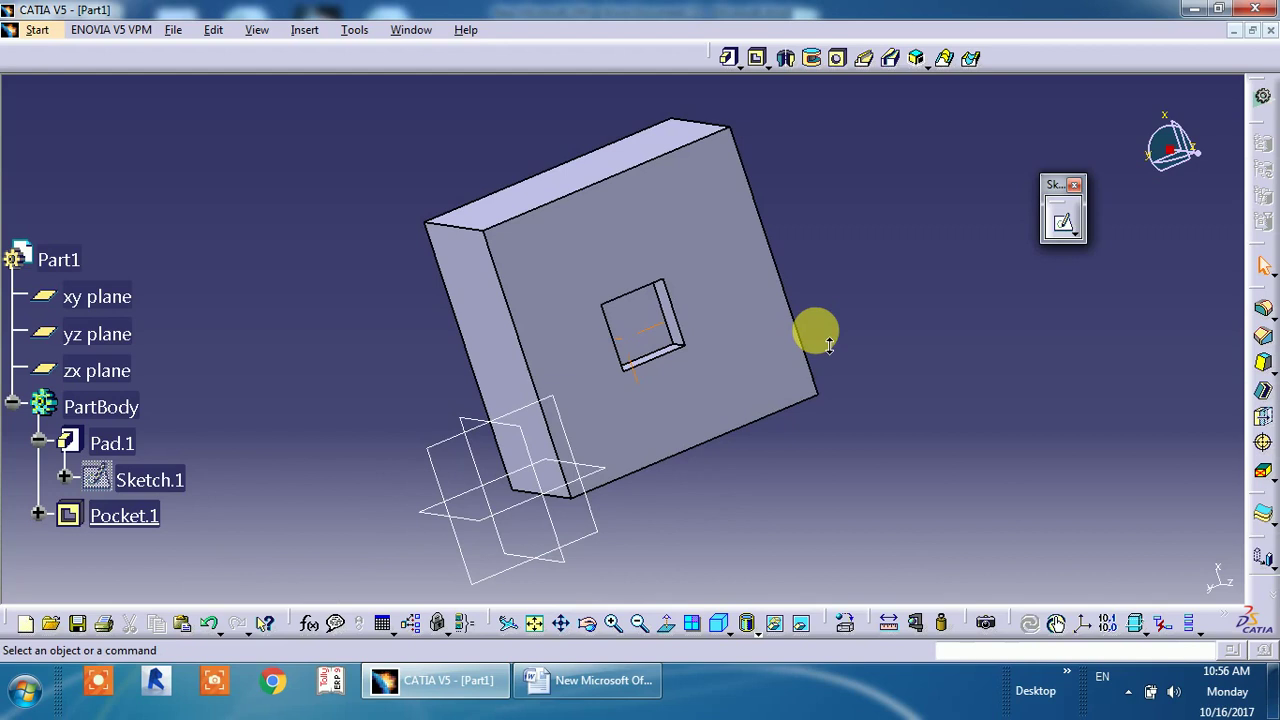
{"action": "middle_click_drag", "start_coordinate": [829, 345], "coordinate": [706, 431]}
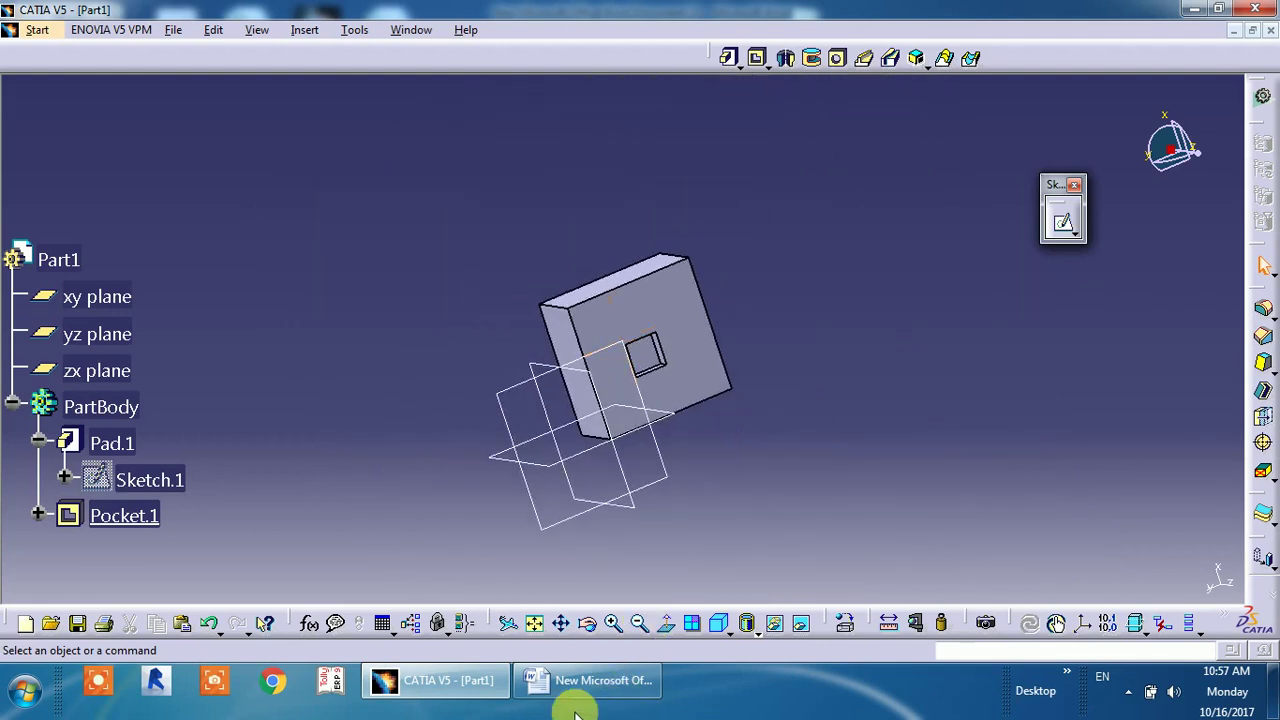
{"action": "left_click", "coordinate": [588, 681]}
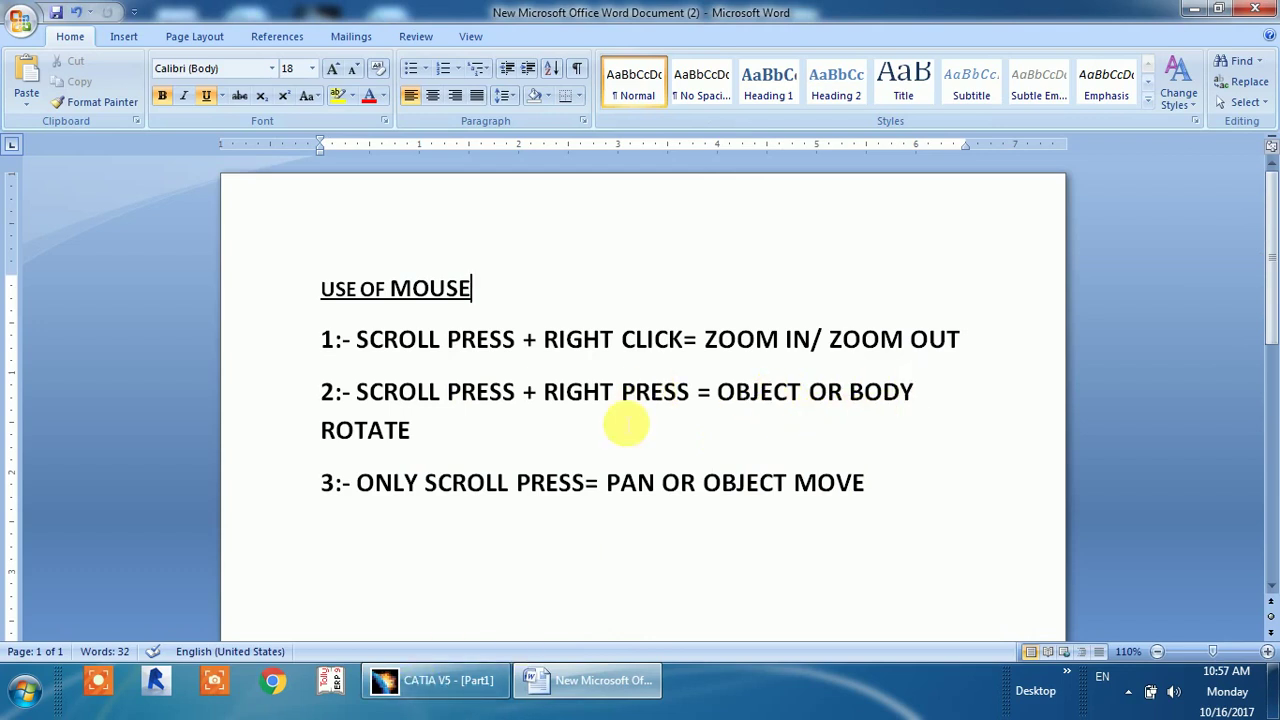
{"action": "left_click", "coordinate": [470, 678]}
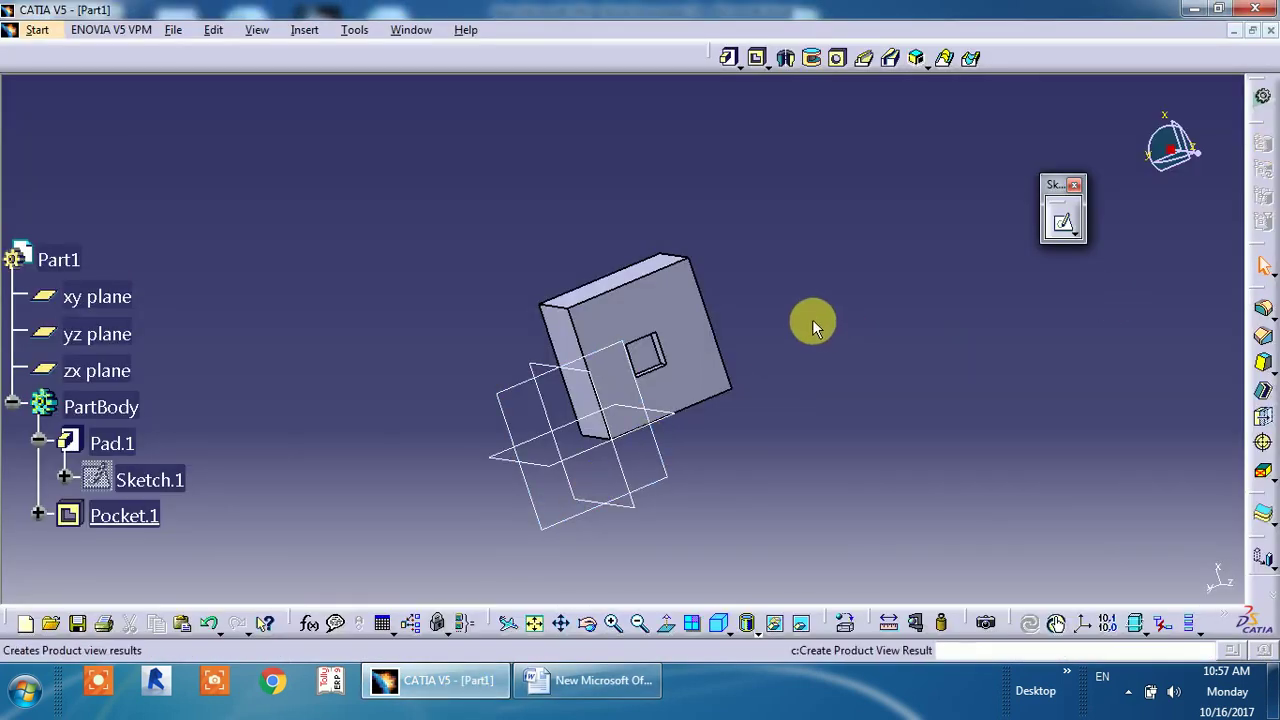
Zoom in and spin the block through several orientations, then bring back the Word mouse notes
{"action": "middle_click_drag", "start_coordinate": [818, 328], "coordinate": [750, 460]}
{"action": "middle_click_drag", "start_coordinate": [723, 417], "coordinate": [484, 254]}
{"action": "mouse_move", "coordinate": [838, 369]}
{"action": "middle_mouse_down"}
{"action": "mouse_move", "coordinate": [886, 391]}
{"action": "mouse_move", "coordinate": [646, 323]}
{"action": "mouse_move", "coordinate": [681, 333]}
{"action": "middle_mouse_up"}
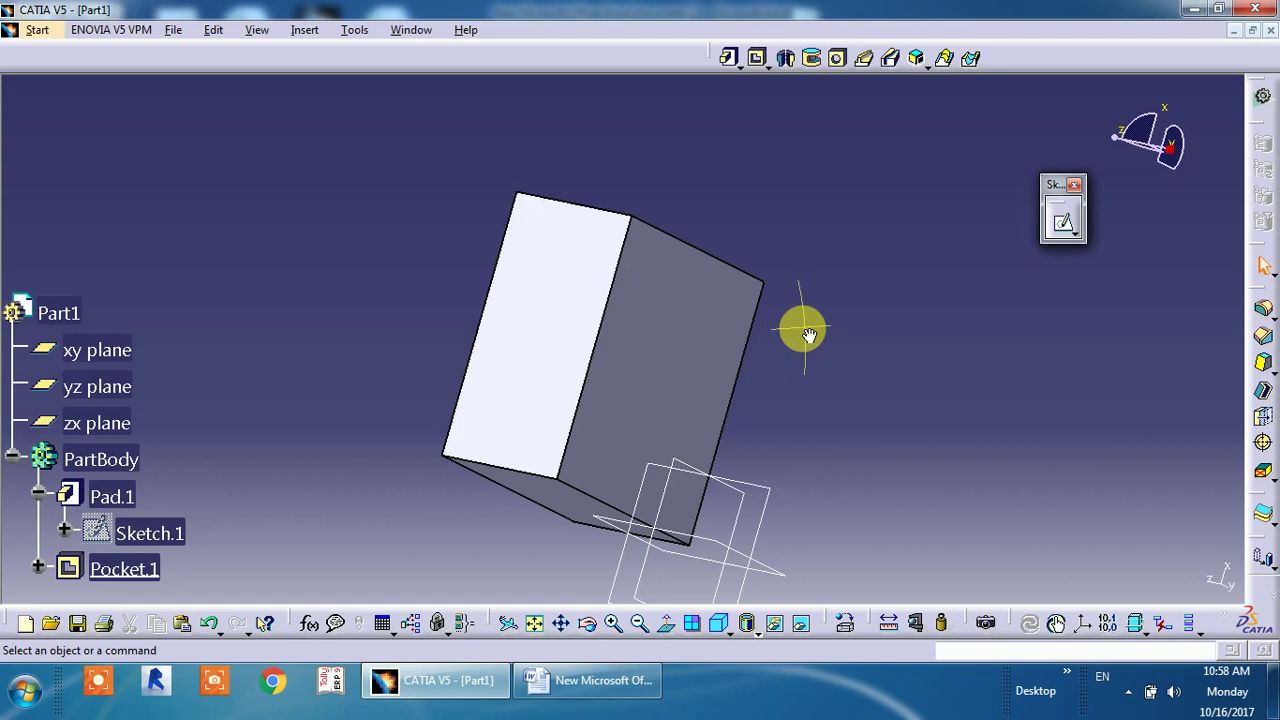
{"action": "middle_click_drag", "start_coordinate": [787, 347], "coordinate": [566, 545]}
{"action": "left_click", "coordinate": [595, 680]}
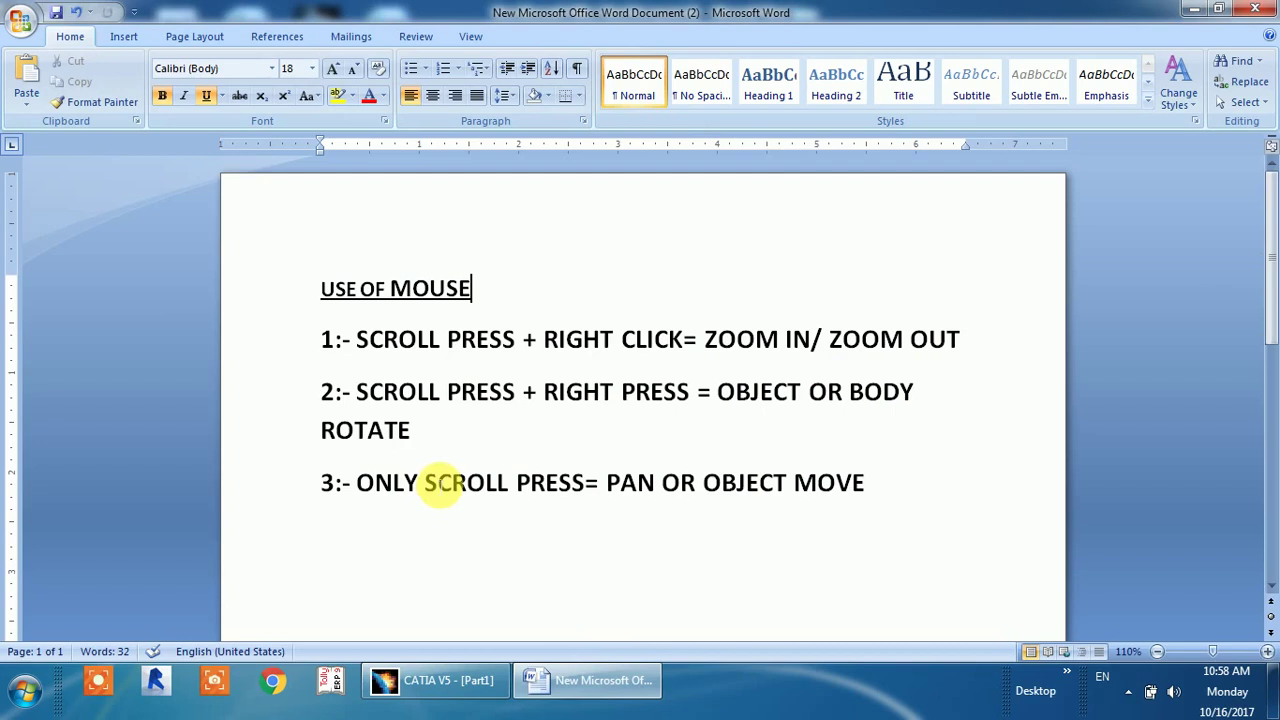
Switch between CATIA and the Word notes, ending with CATIA's block view in front
{"action": "left_click", "coordinate": [448, 686]}
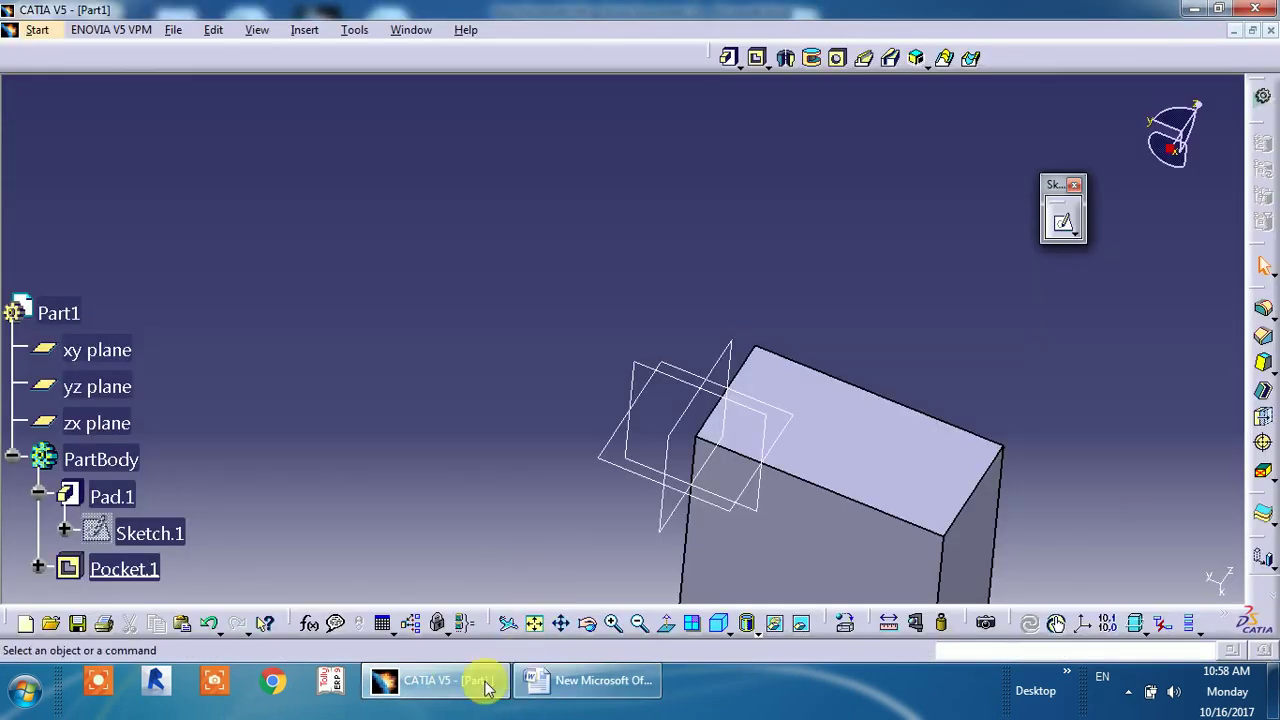
{"action": "left_click", "coordinate": [445, 685]}
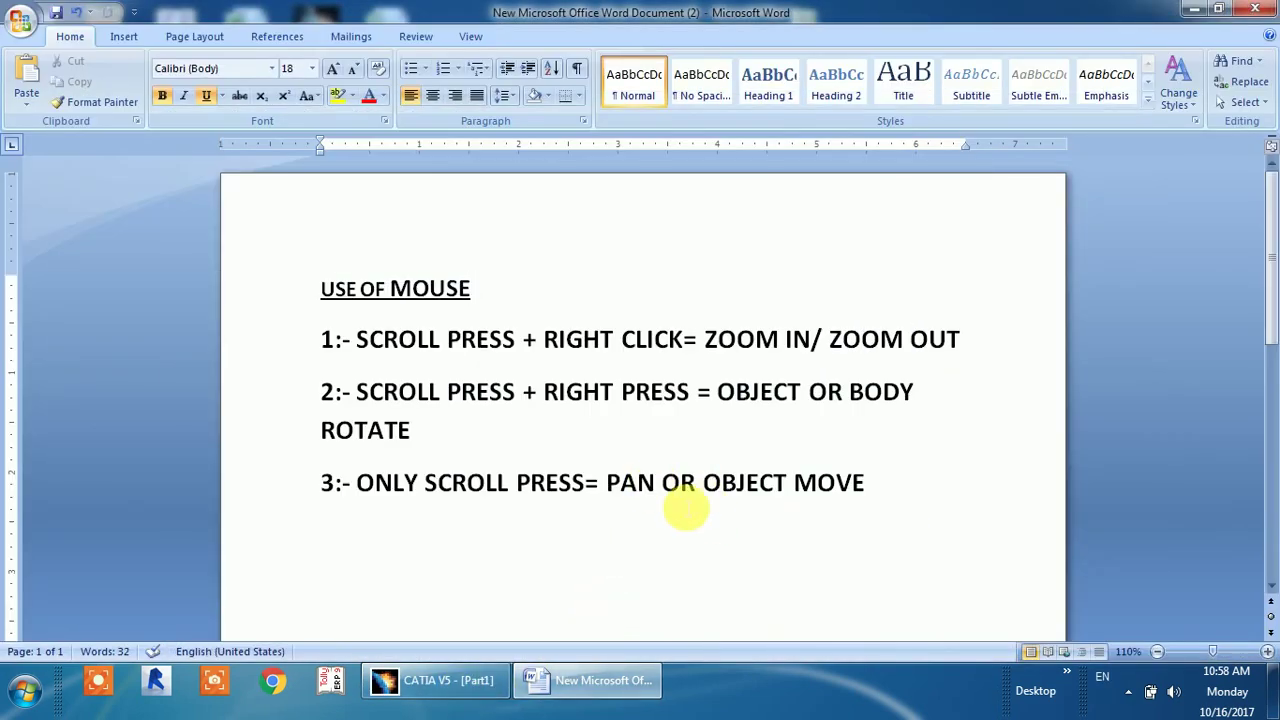
{"action": "left_click", "coordinate": [484, 680]}
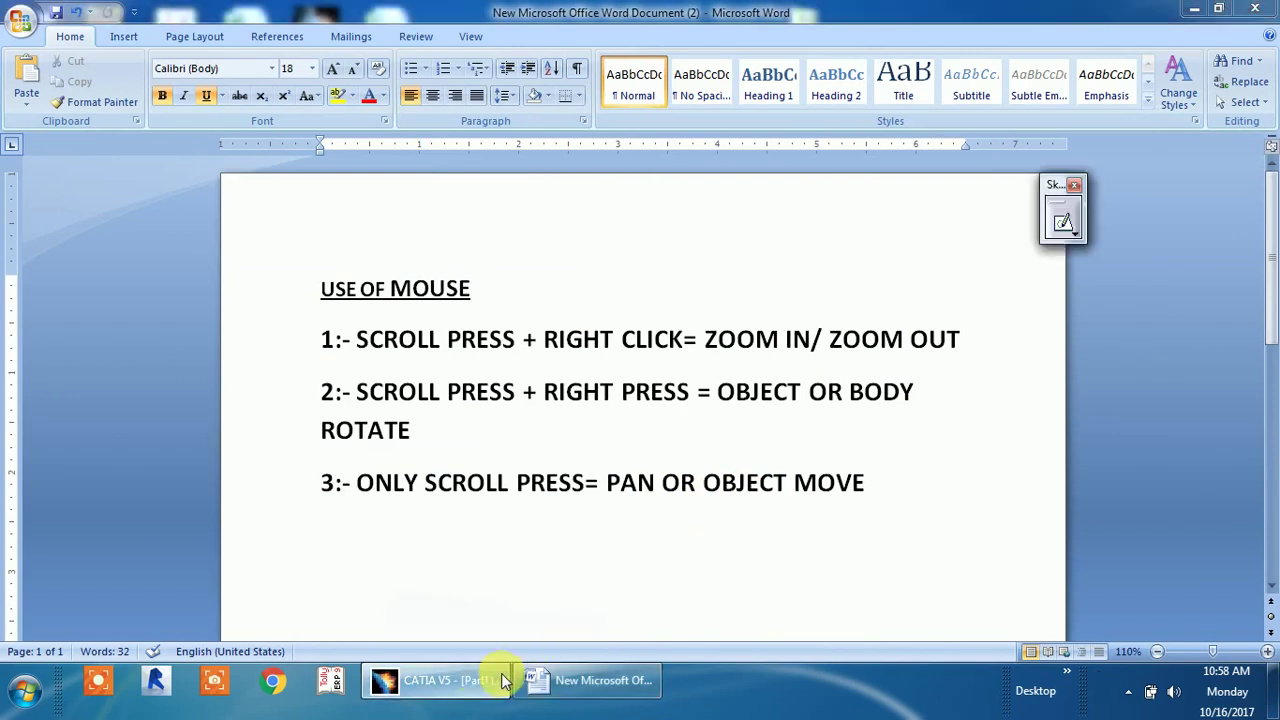
Pan the block back and forth across the viewport until it settles toward the upper right
{"action": "middle_click_drag", "start_coordinate": [440, 183], "coordinate": [1060, 423]}
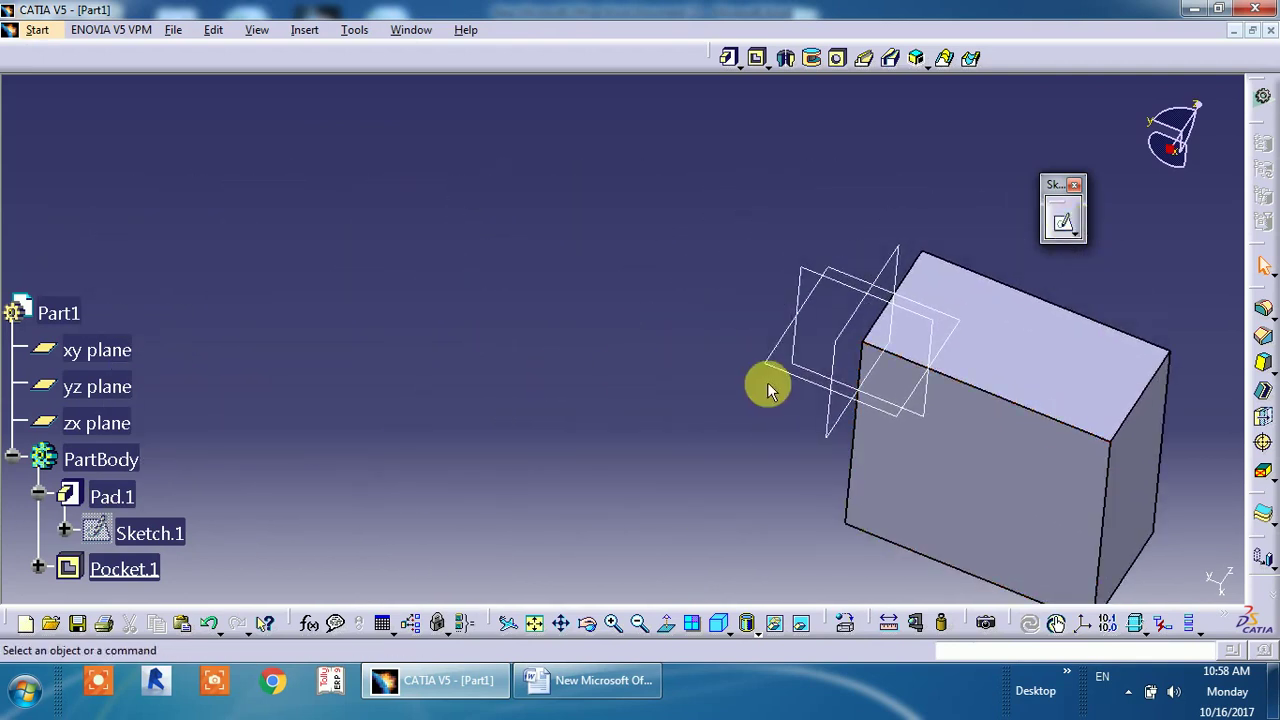
{"action": "middle_click_drag", "start_coordinate": [613, 395], "coordinate": [931, 530]}
{"action": "middle_click_drag", "start_coordinate": [1159, 435], "coordinate": [937, 346]}
{"action": "middle_click_drag", "start_coordinate": [986, 237], "coordinate": [1043, 360]}
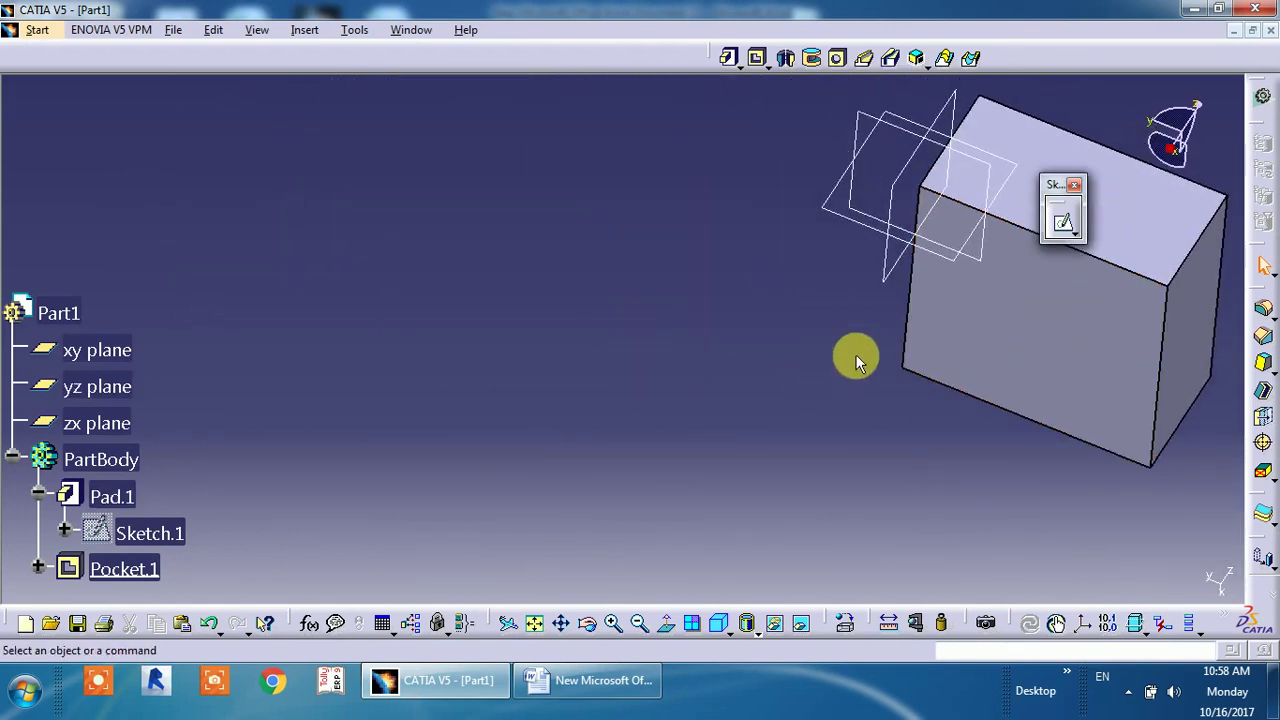
{"action": "middle_click_drag", "start_coordinate": [855, 354], "coordinate": [98, 490]}
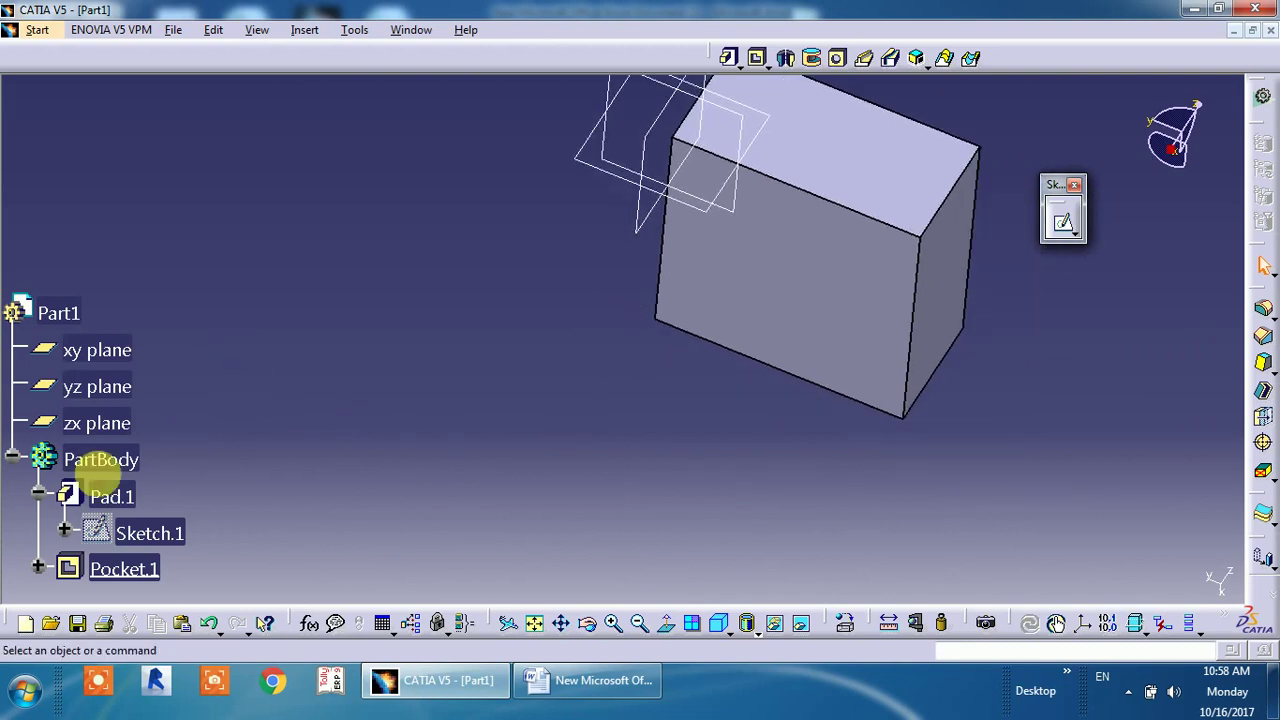
{"action": "middle_click_drag", "start_coordinate": [800, 377], "coordinate": [795, 433]}
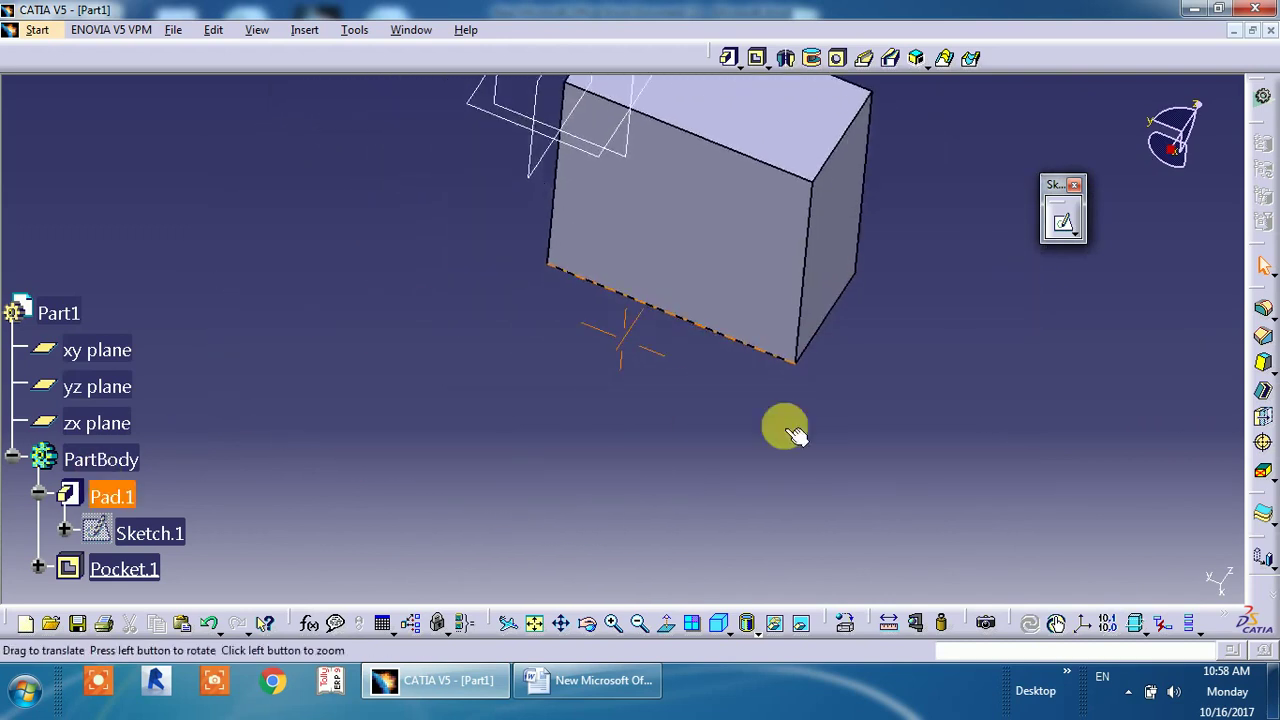
{"action": "middle_click_drag", "start_coordinate": [729, 306], "coordinate": [466, 487]}
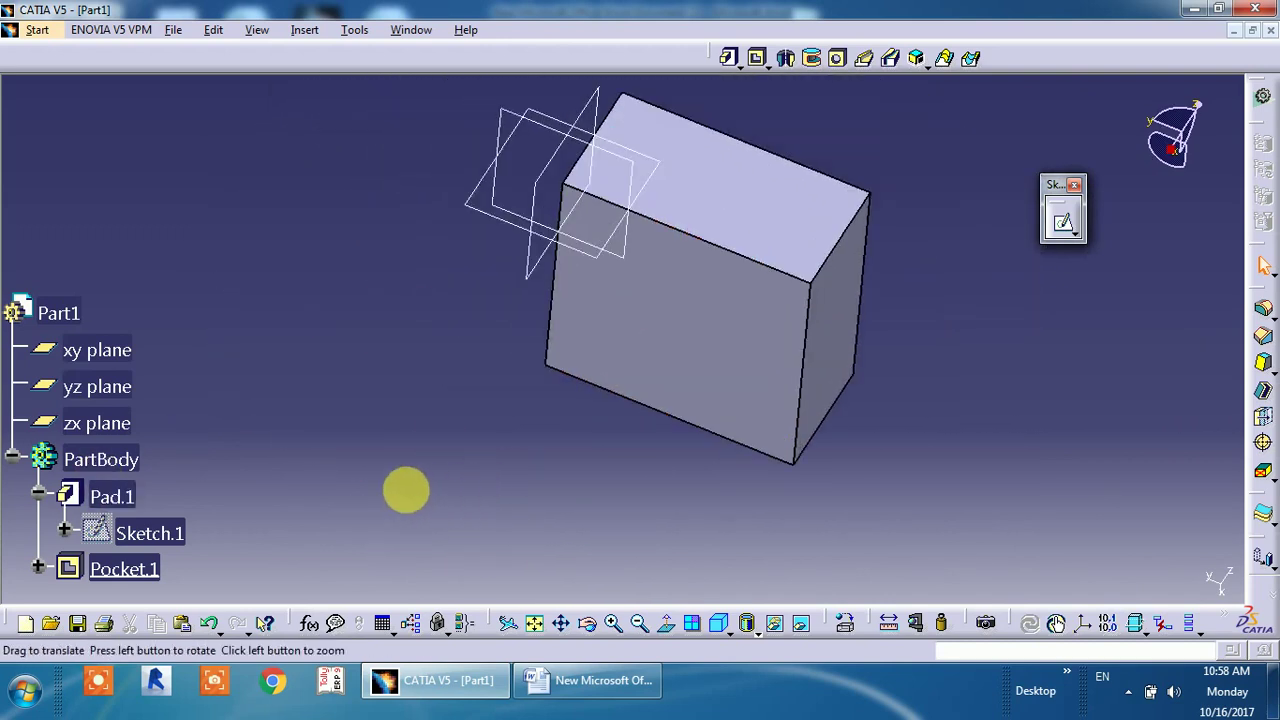
{"action": "middle_click_drag", "start_coordinate": [514, 434], "coordinate": [582, 431]}
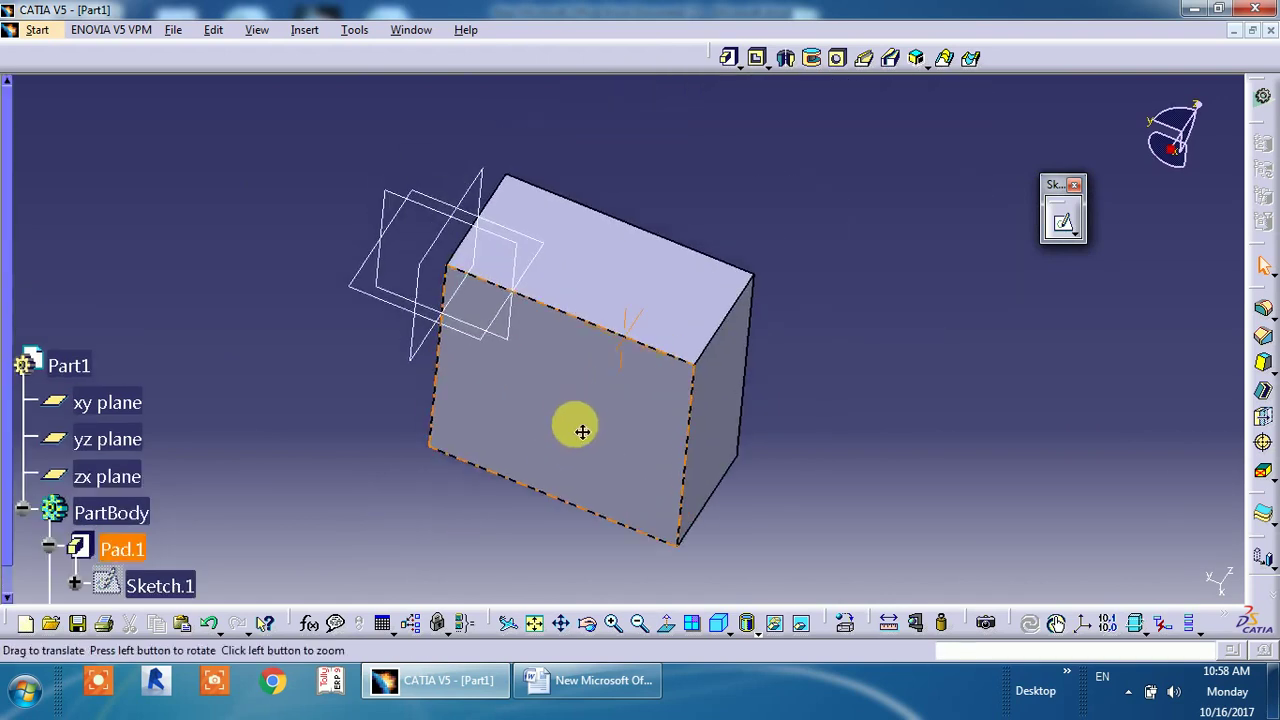